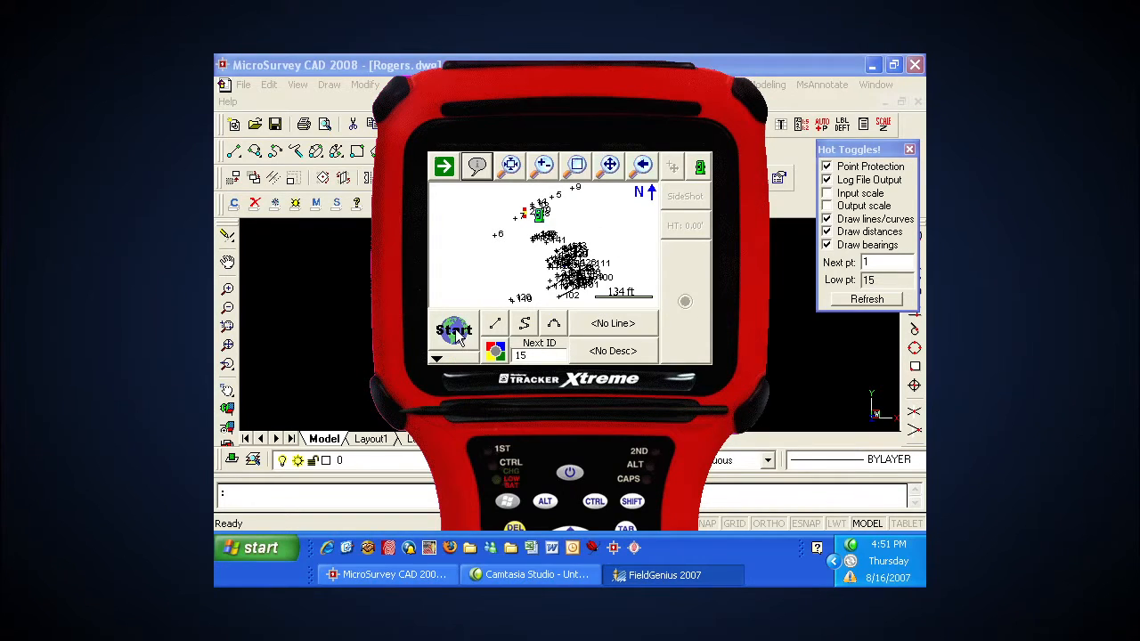
Step: Check the project list in the FieldGenius Project Manager without opening a project, and exit FieldGenius
{"action": "left_click", "coordinate": [455, 331]}
{"action": "left_click", "coordinate": [500, 189]}
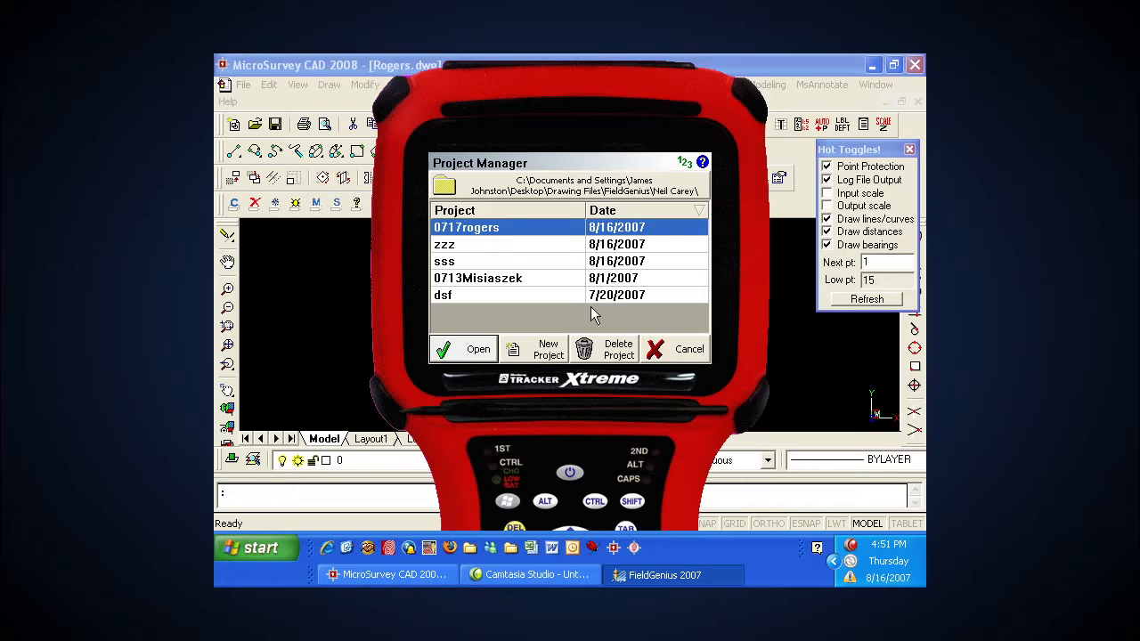
{"action": "left_click", "coordinate": [666, 351]}
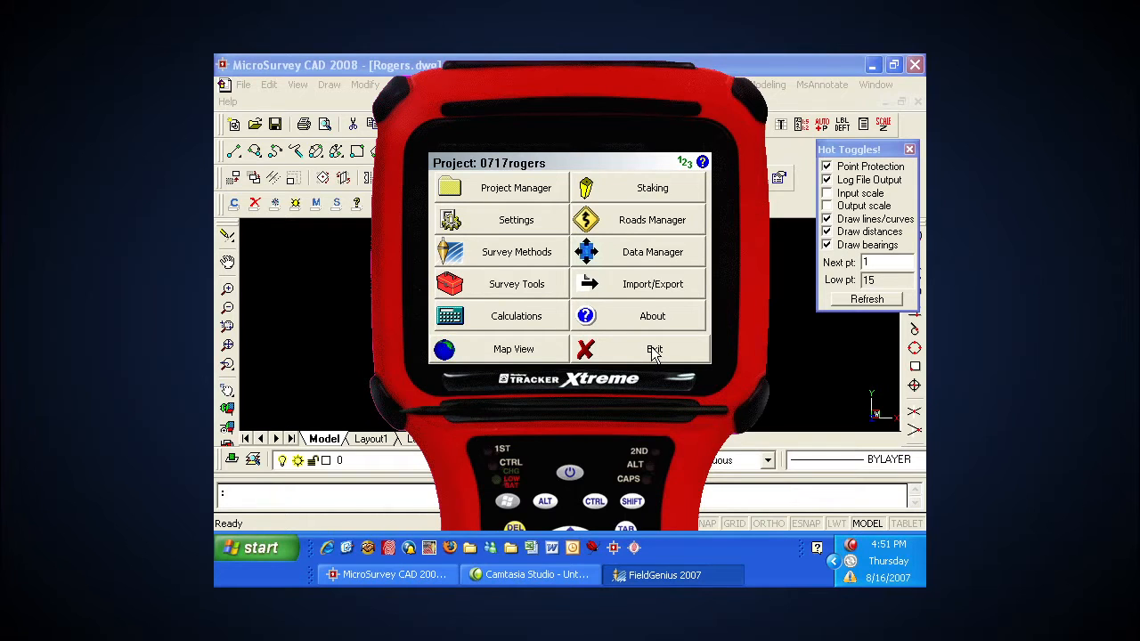
{"action": "left_click", "coordinate": [655, 351]}
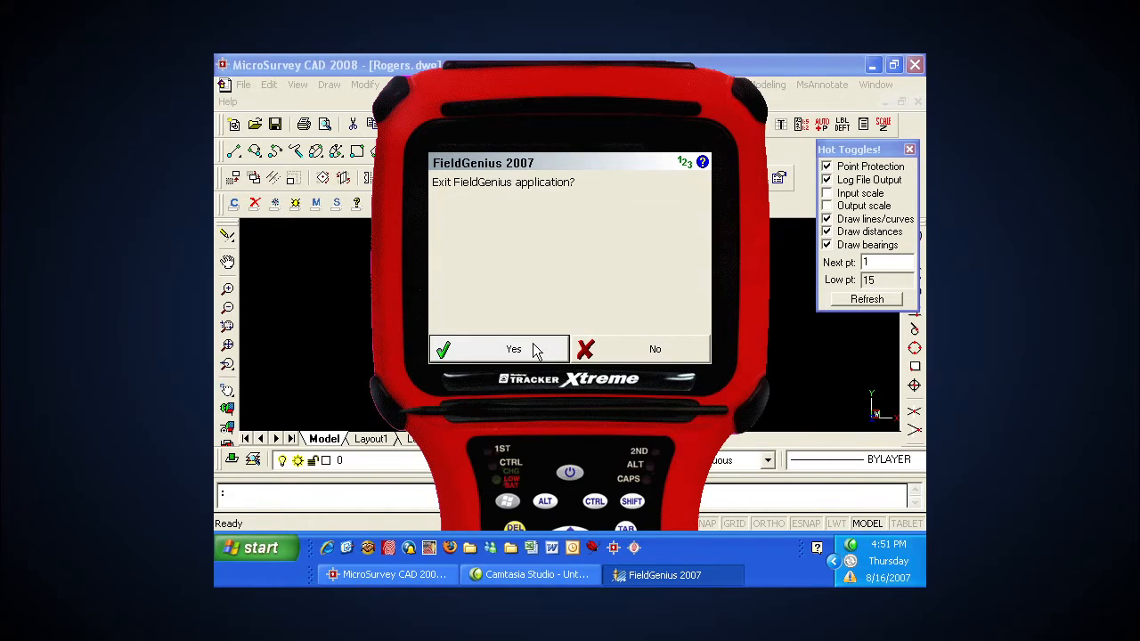
{"action": "left_click", "coordinate": [532, 349]}
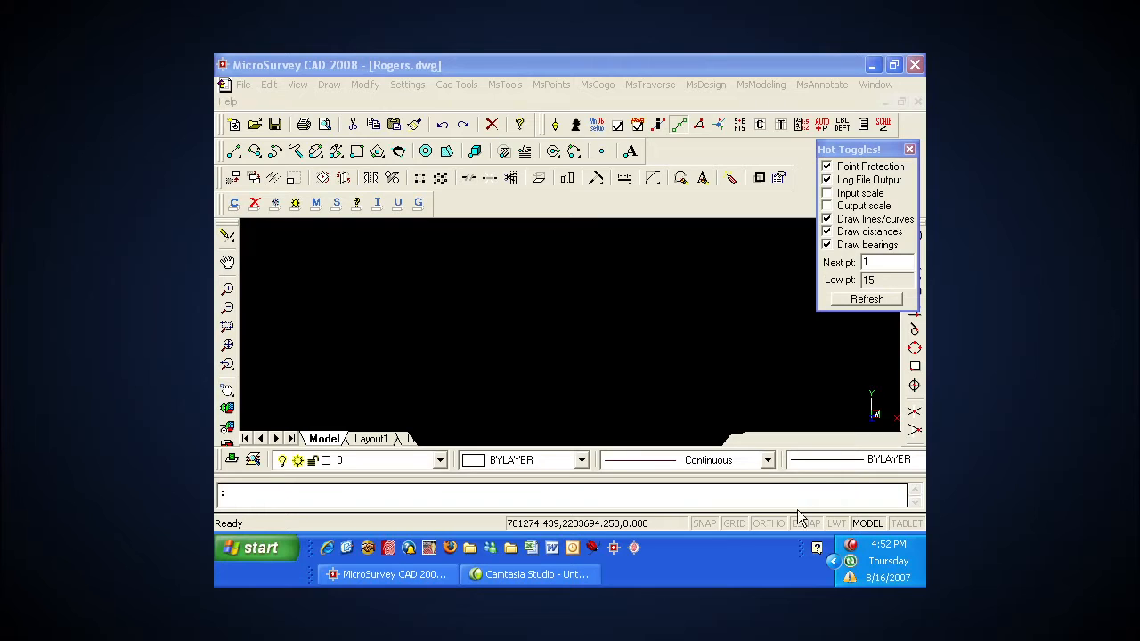
Step: Open MicroSurvey Transfer and dismiss the clock difference warning
{"action": "double_click", "coordinate": [856, 564]}
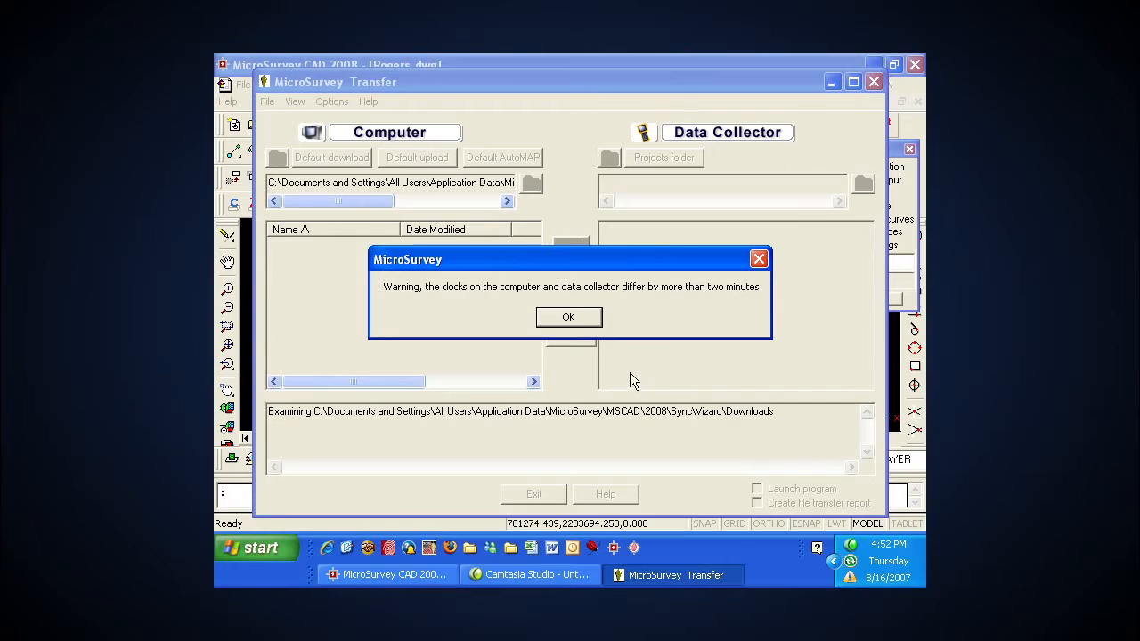
{"action": "left_click", "coordinate": [579, 321]}
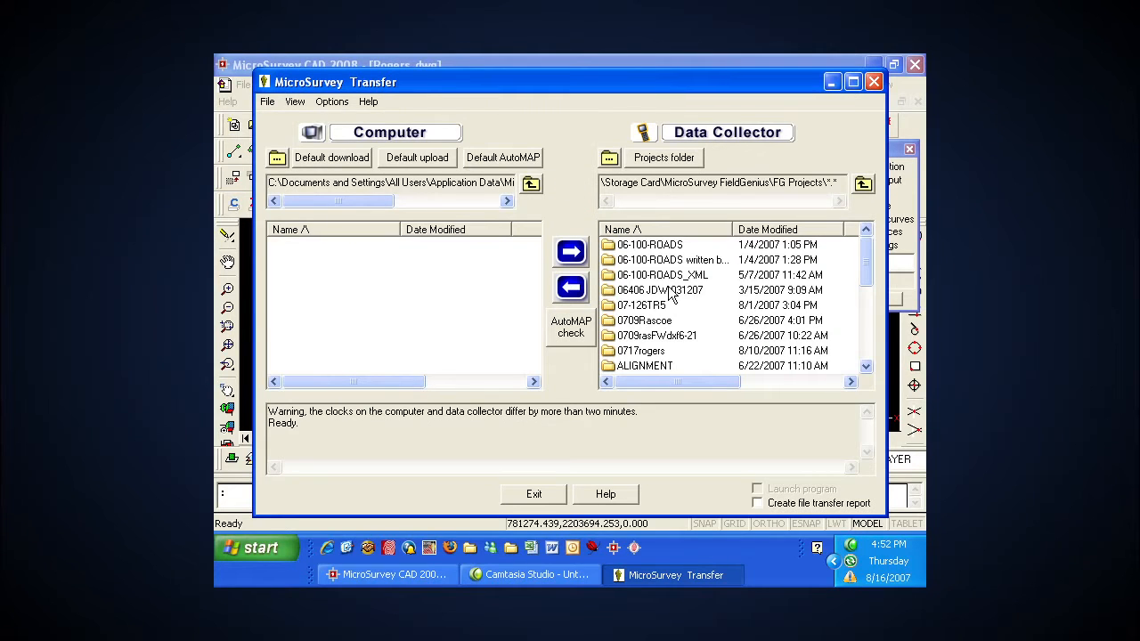
Step: Look through the project folders and loose data files in the data collector's FG Projects folder
{"action": "left_click", "coordinate": [660, 276]}
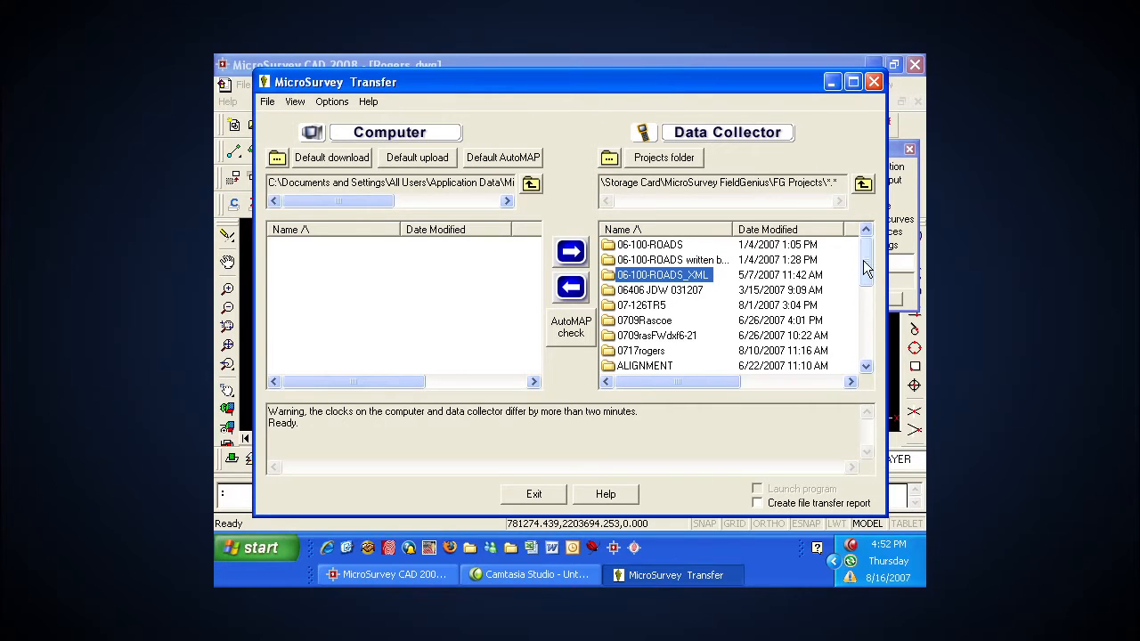
{"action": "left_click_drag", "start_coordinate": [868, 258], "coordinate": [865, 293]}
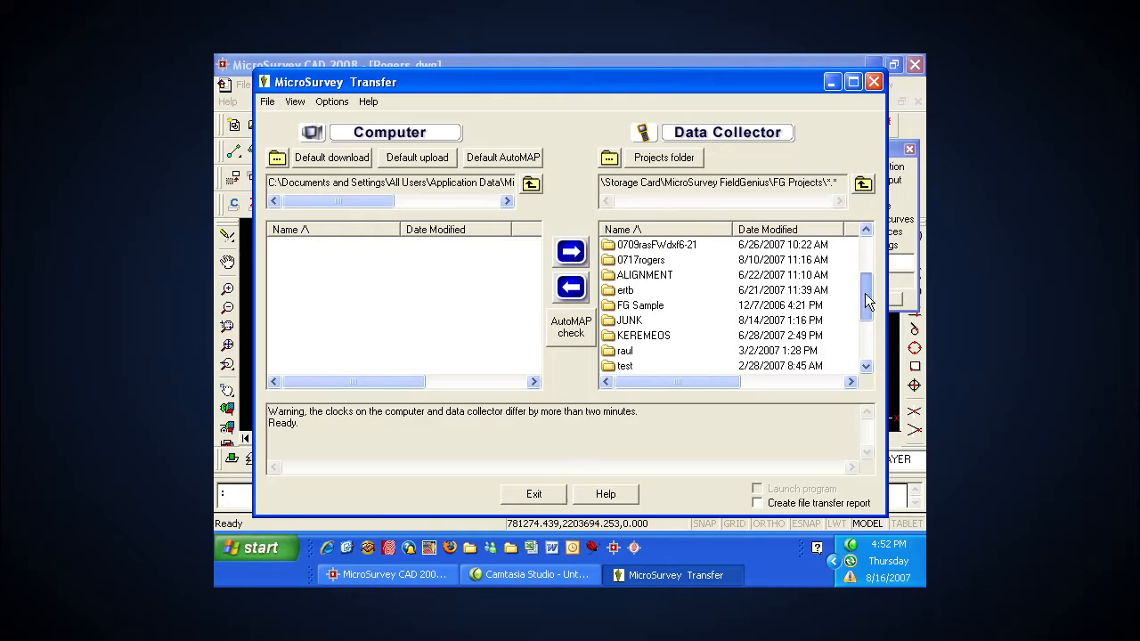
{"action": "left_click", "coordinate": [650, 259]}
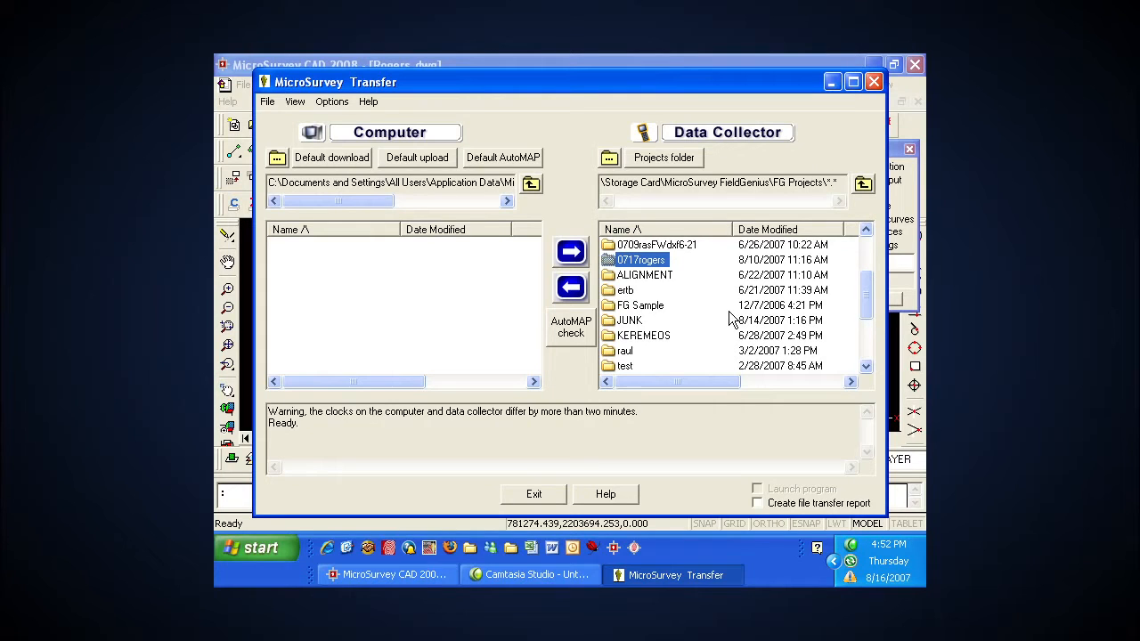
{"action": "left_click", "coordinate": [611, 276]}
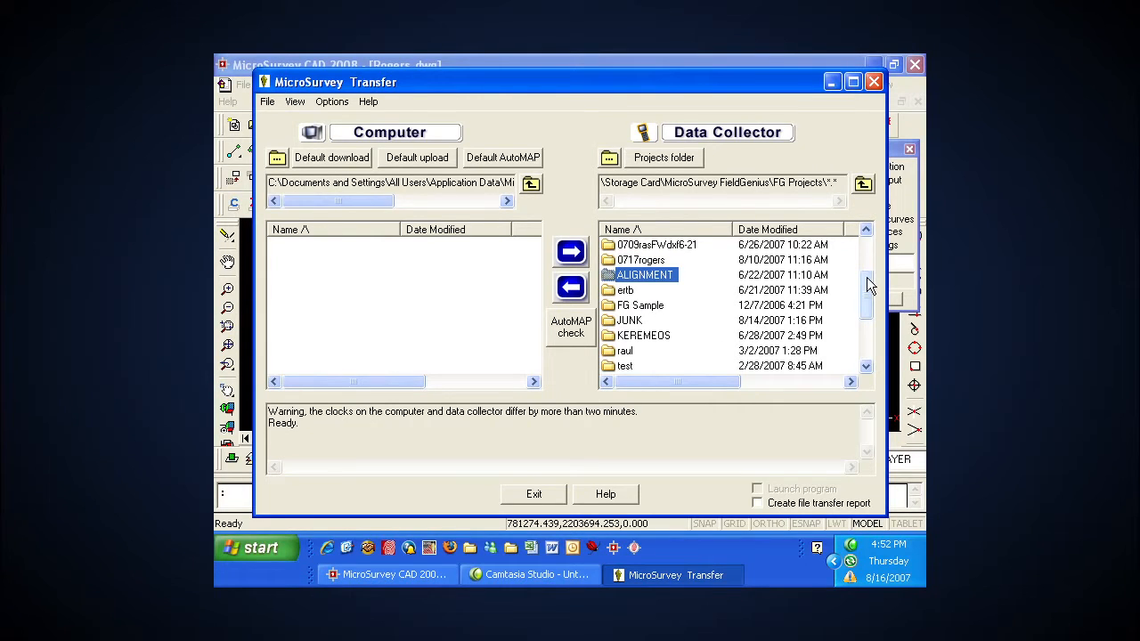
{"action": "left_click_drag", "start_coordinate": [868, 283], "coordinate": [863, 321]}
{"action": "left_click", "coordinate": [680, 292]}
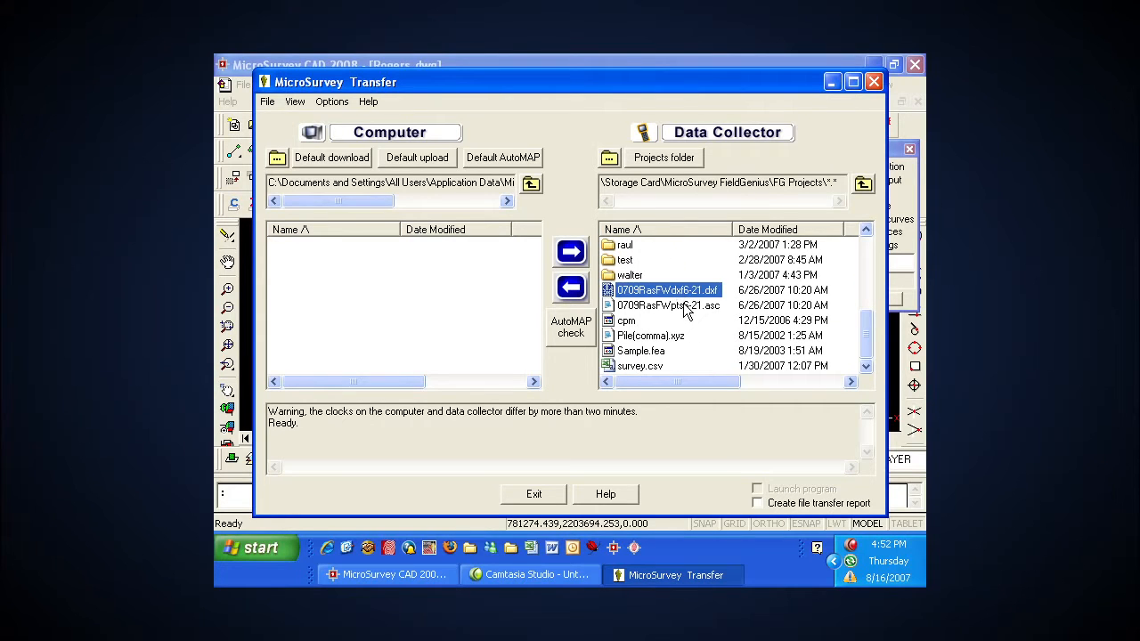
{"action": "left_click", "coordinate": [688, 306]}
{"action": "left_click", "coordinate": [717, 291]}
{"action": "left_click", "coordinate": [713, 305]}
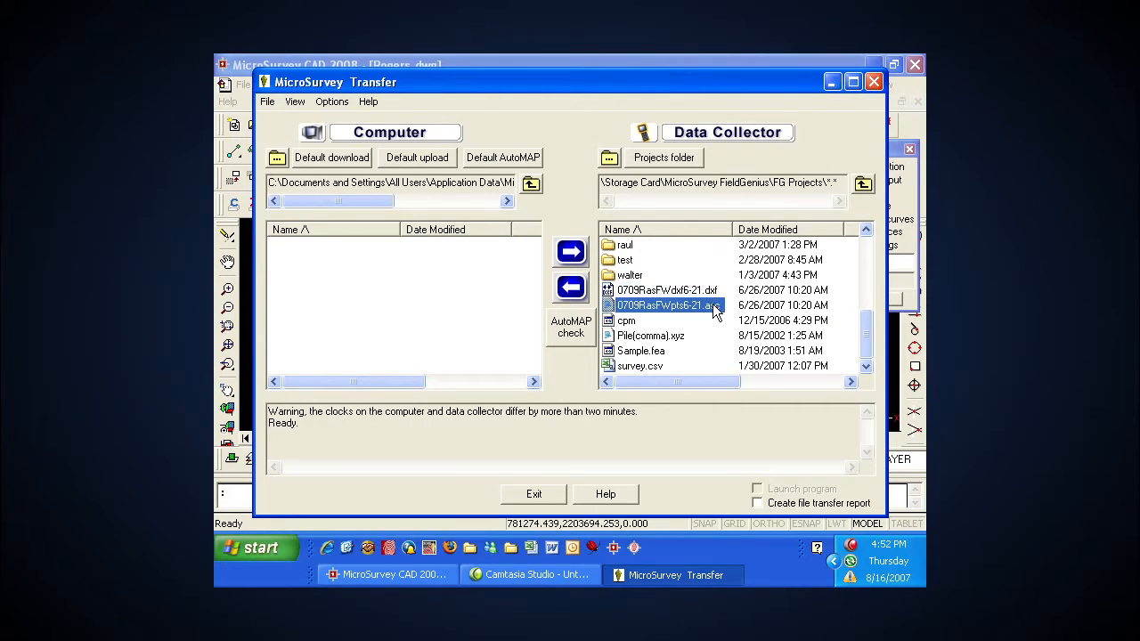
{"action": "left_click", "coordinate": [673, 338]}
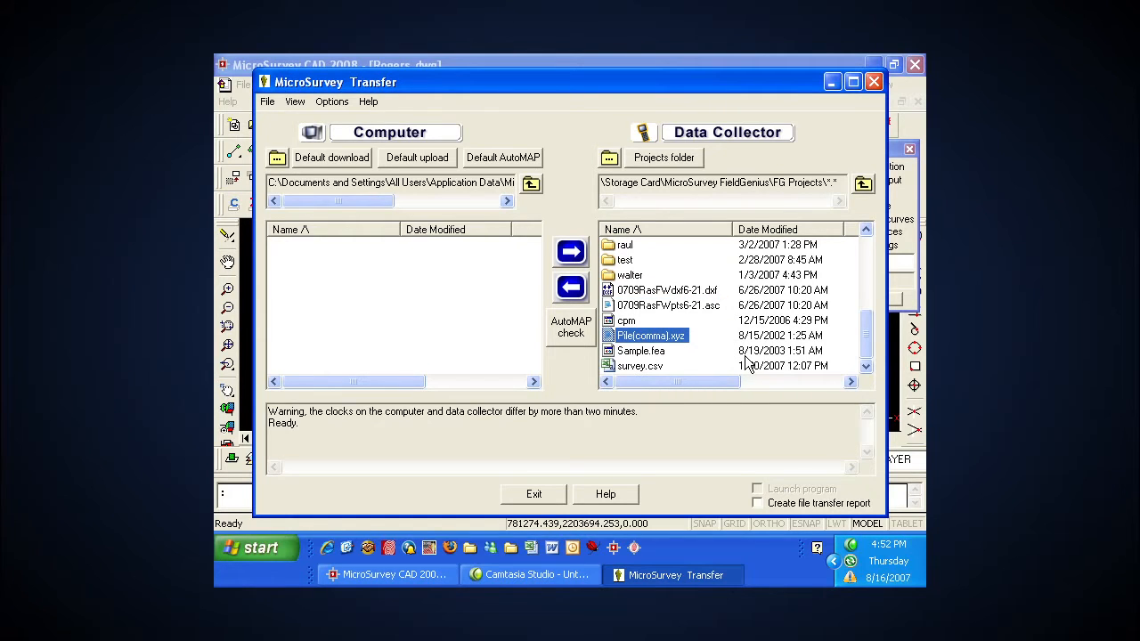
{"action": "left_click_drag", "start_coordinate": [866, 342], "coordinate": [863, 266]}
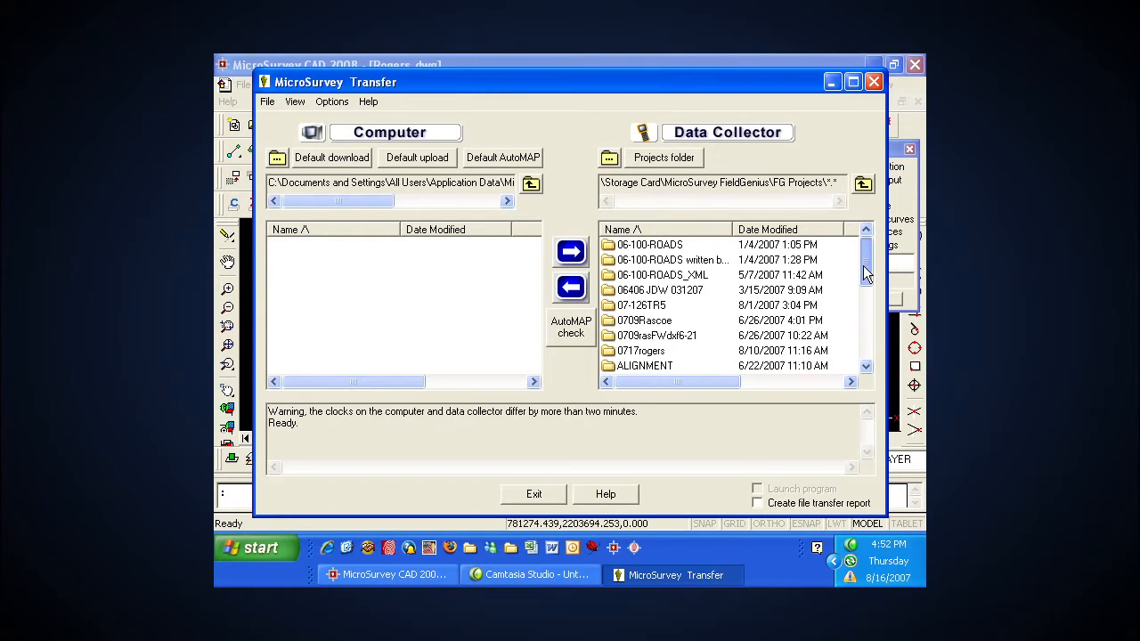
Step: Copy the 0717rogers project folder from the data collector to the computer's default download folder
{"action": "left_click", "coordinate": [652, 353]}
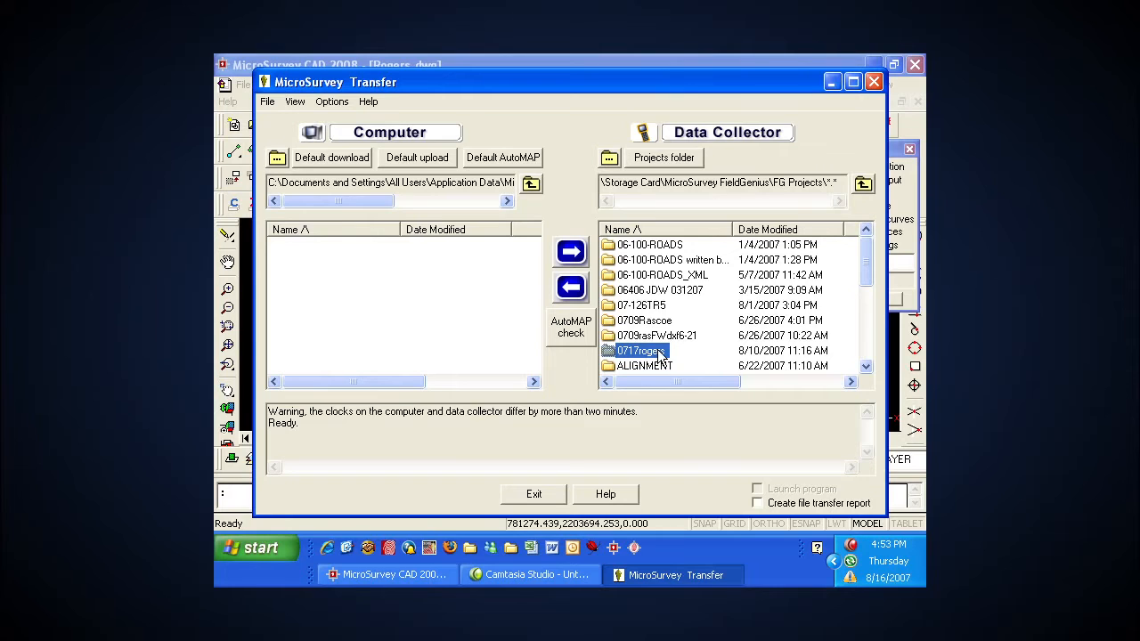
{"action": "left_click", "coordinate": [391, 271]}
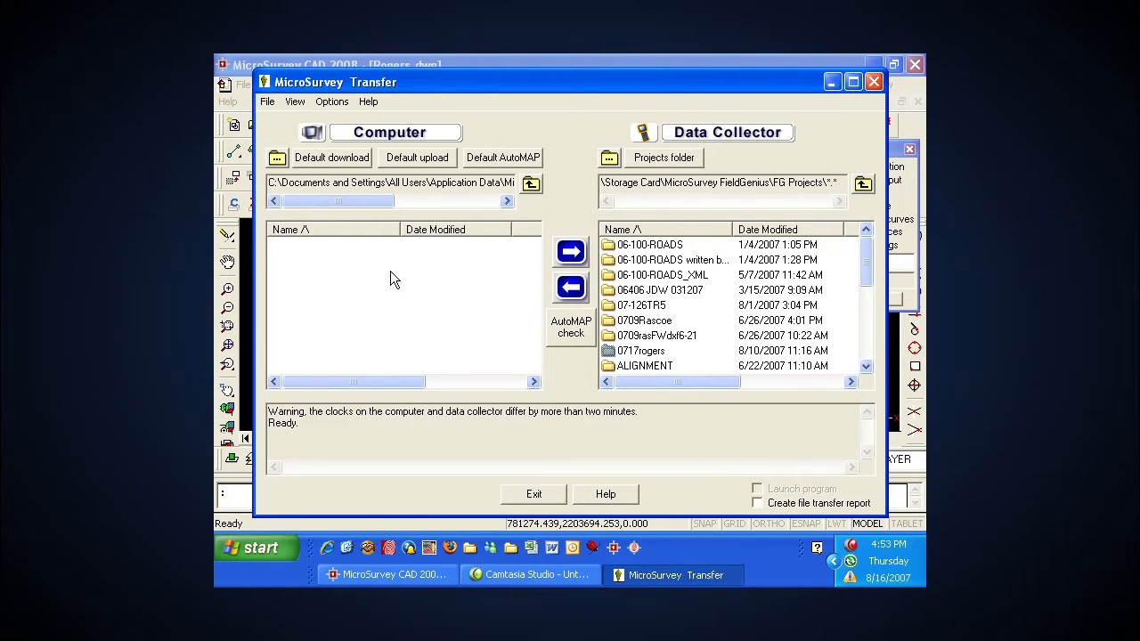
{"action": "left_click", "coordinate": [351, 160]}
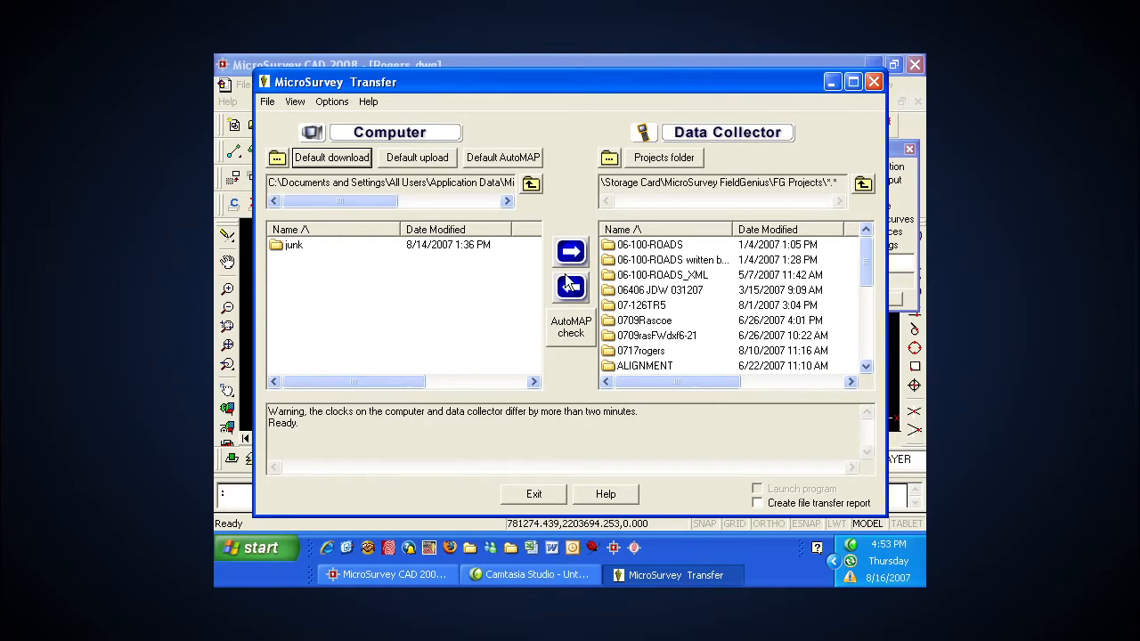
{"action": "left_click", "coordinate": [339, 158]}
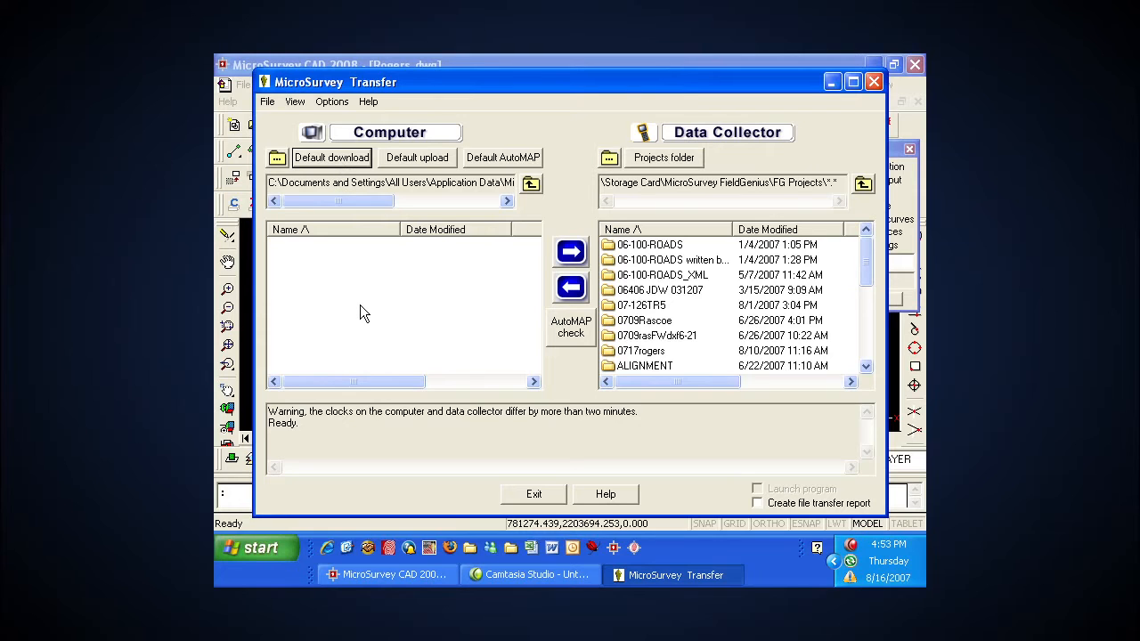
{"action": "left_click", "coordinate": [628, 351]}
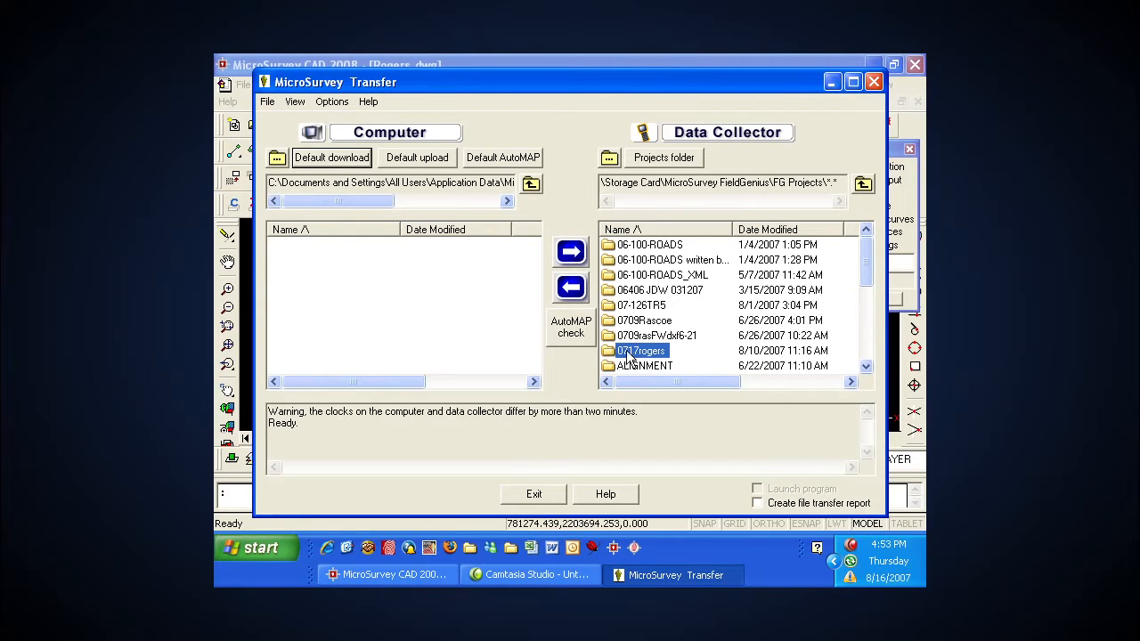
{"action": "left_click", "coordinate": [571, 288]}
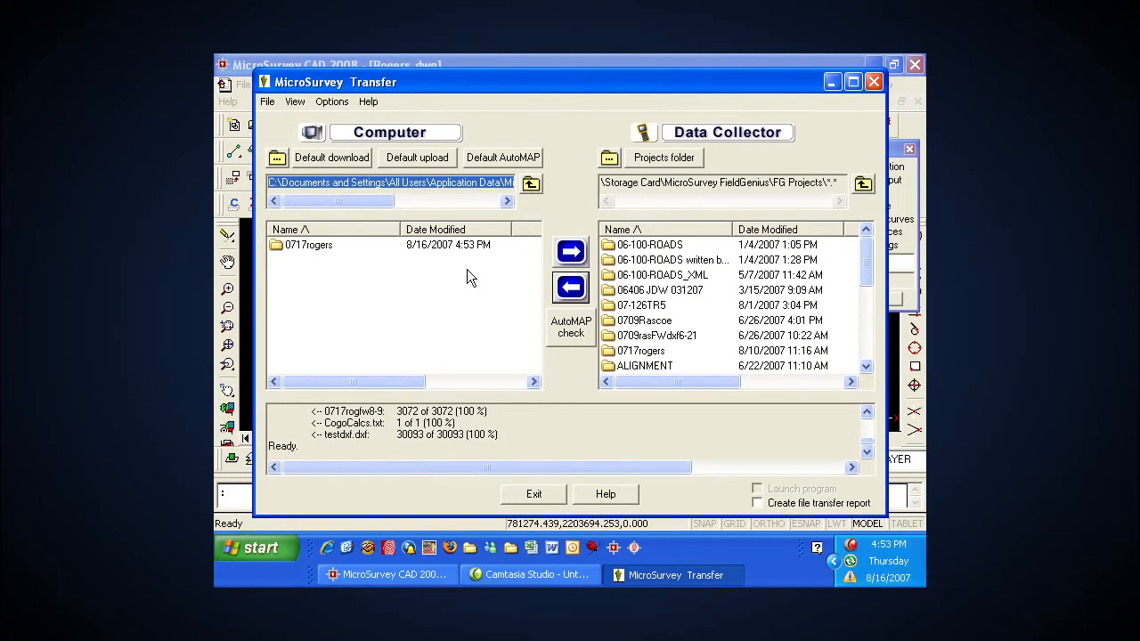
Step: Check the copied 0717rogers folder on the computer against the data collector's original, and exit MicroSurvey Transfer
{"action": "left_click", "coordinate": [443, 279]}
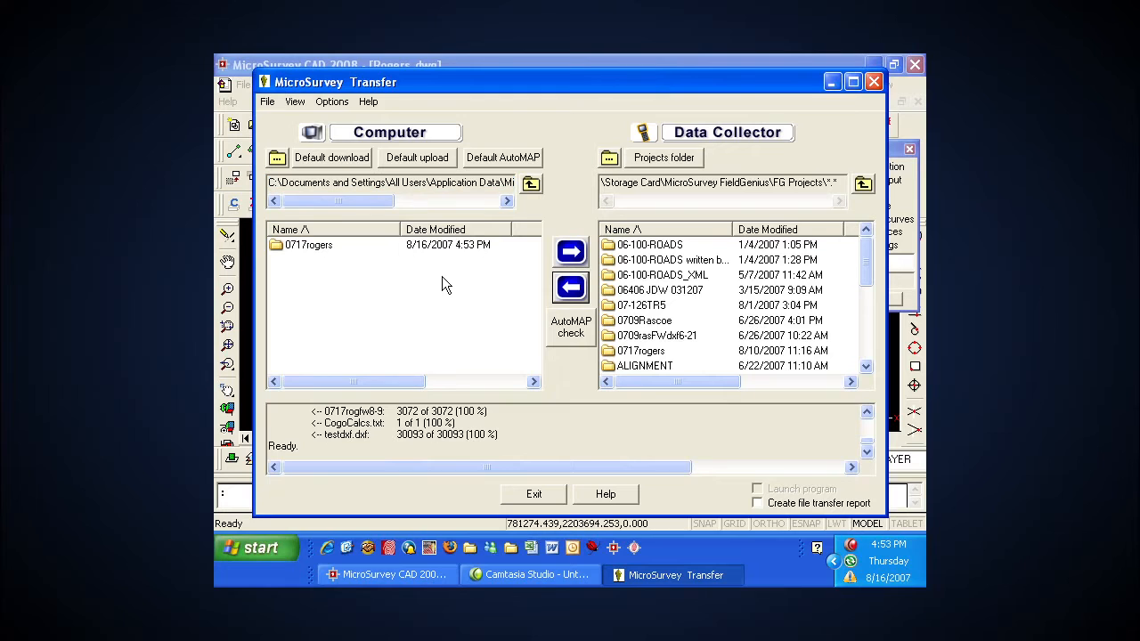
{"action": "left_click", "coordinate": [316, 244]}
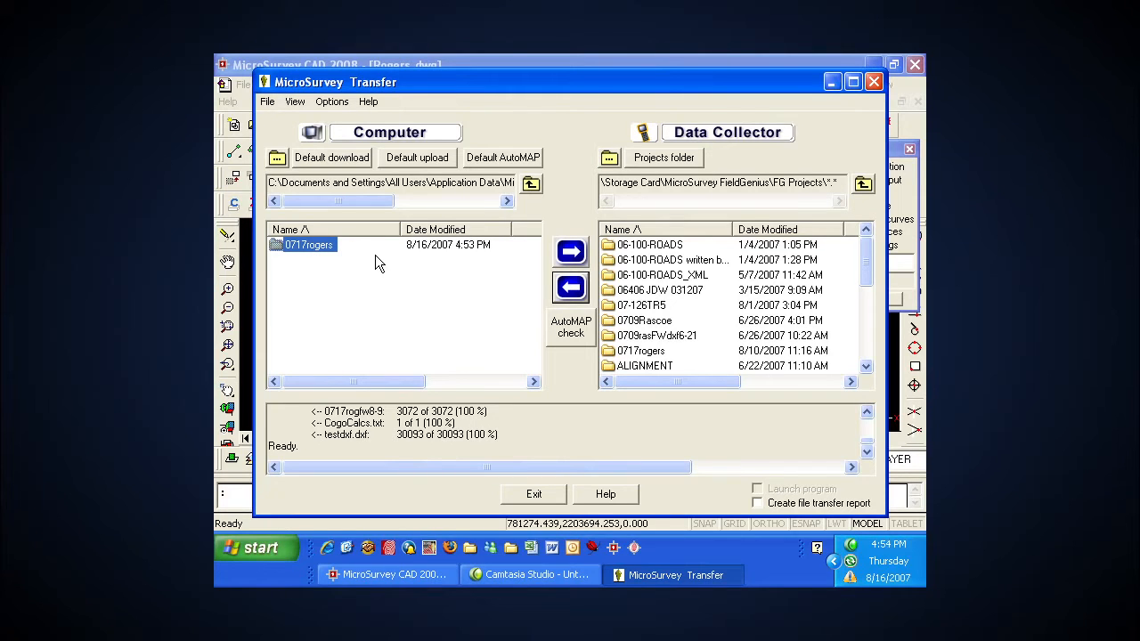
{"action": "left_click", "coordinate": [643, 352]}
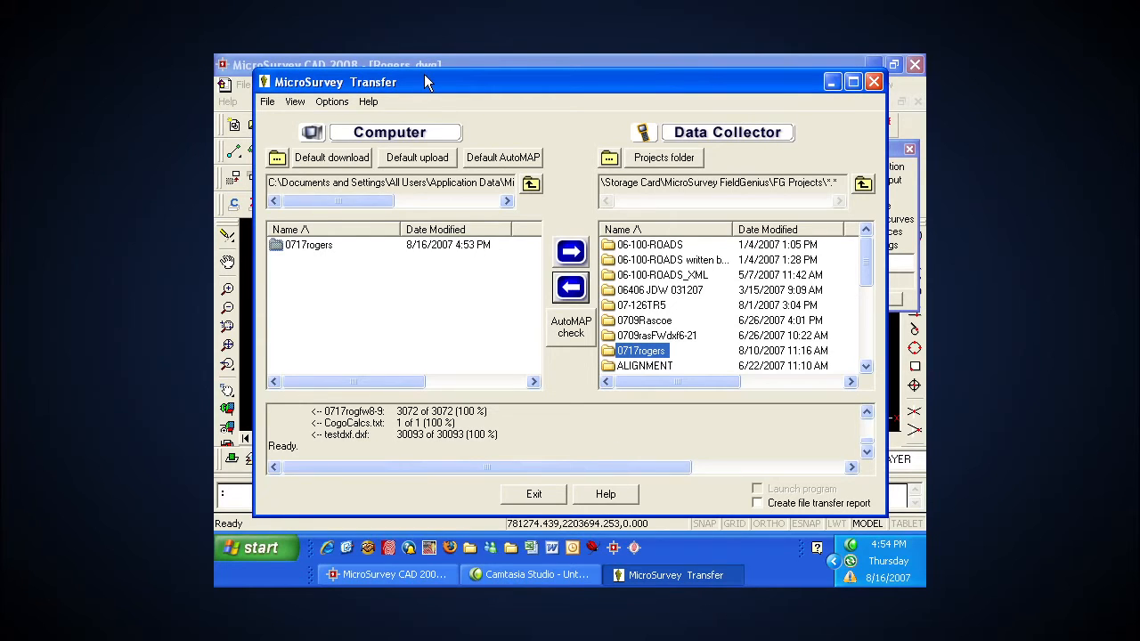
{"action": "left_click", "coordinate": [540, 494]}
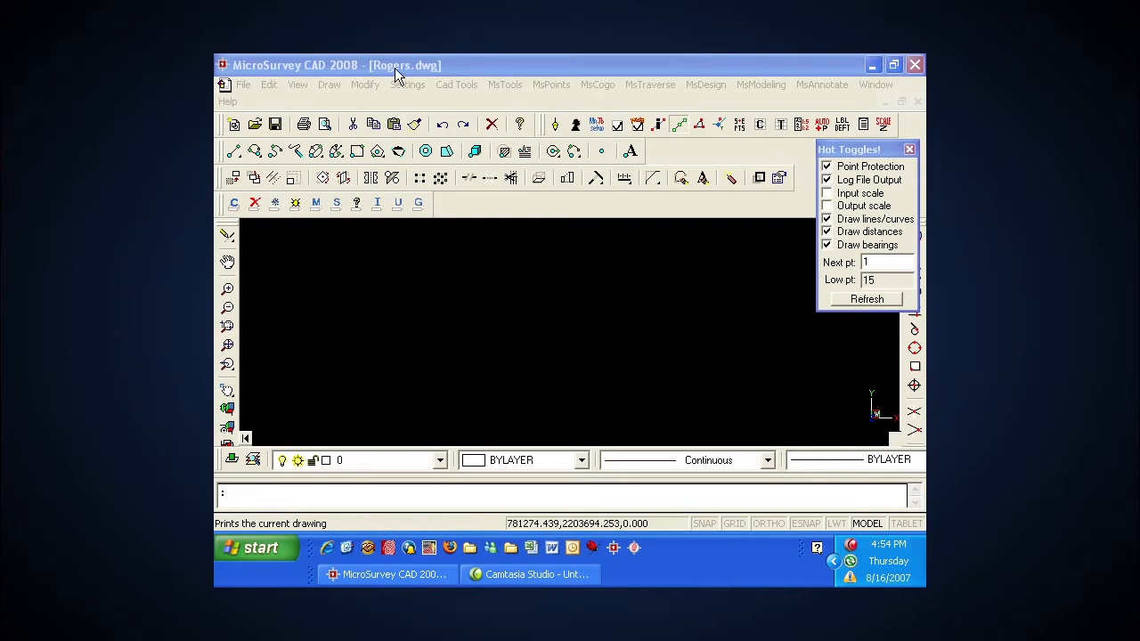
Step: Import 0717rogers from the default download folder with FieldGenius SyncWizard, continuing without its AutoMAP library and keeping the preset options
{"action": "left_click", "coordinate": [651, 85]}
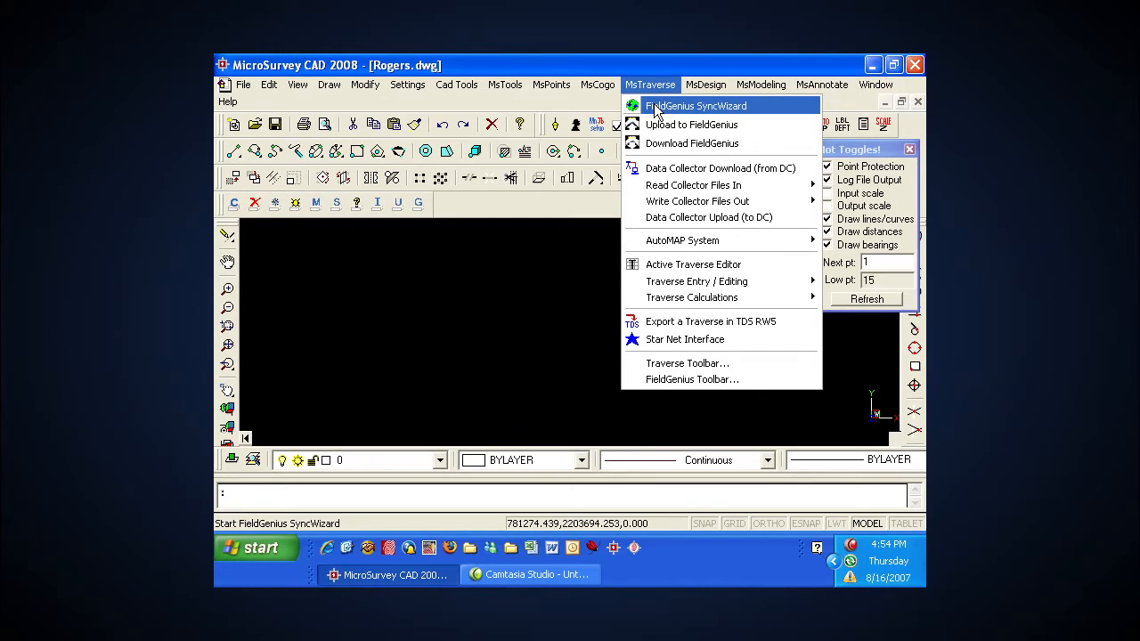
{"action": "left_click", "coordinate": [656, 107]}
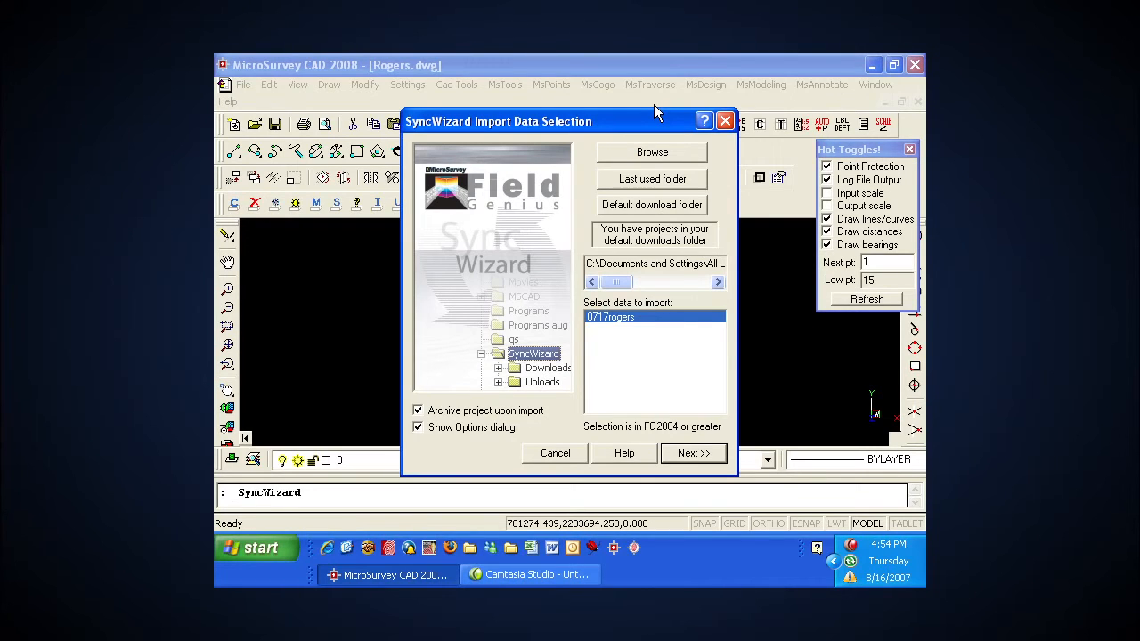
{"action": "left_click", "coordinate": [649, 207]}
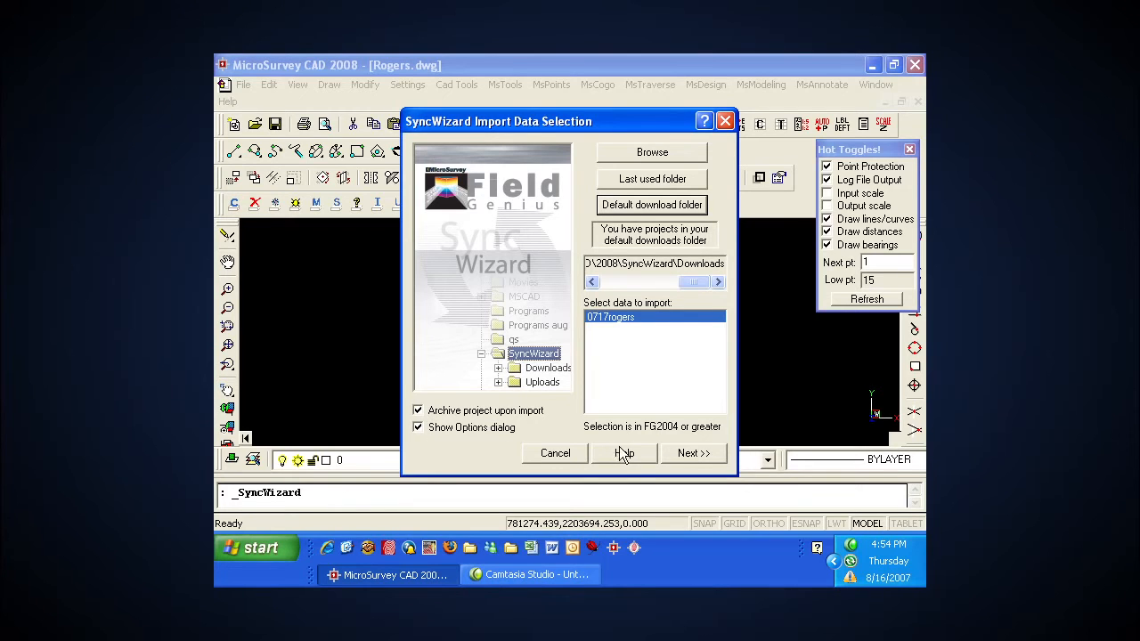
{"action": "left_click", "coordinate": [686, 453]}
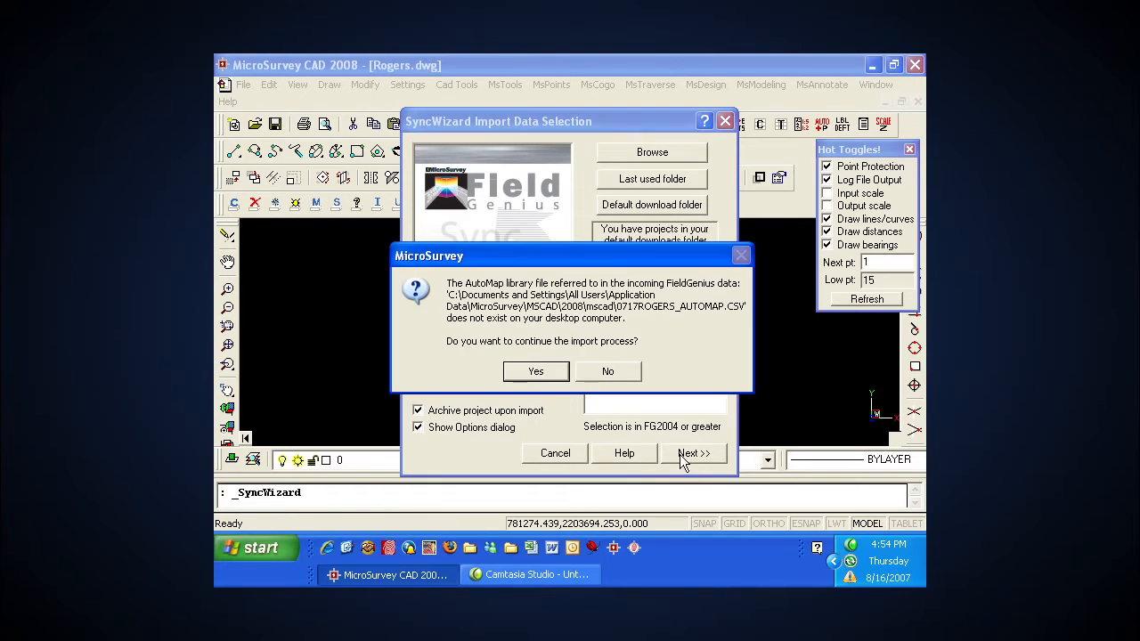
{"action": "left_click", "coordinate": [536, 370]}
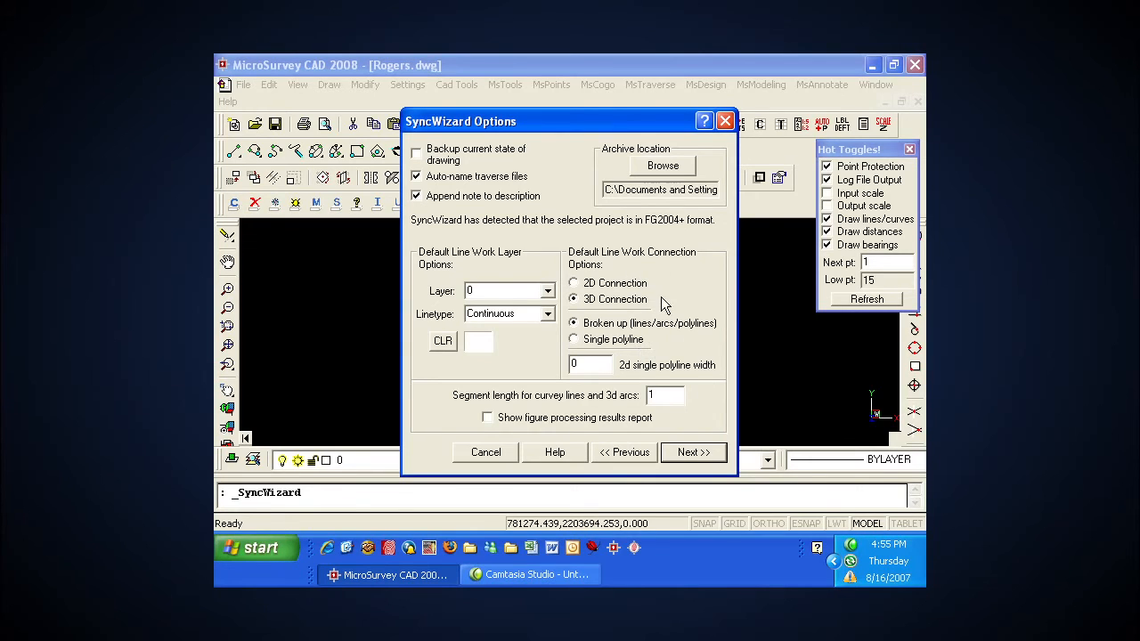
{"action": "left_click", "coordinate": [695, 452]}
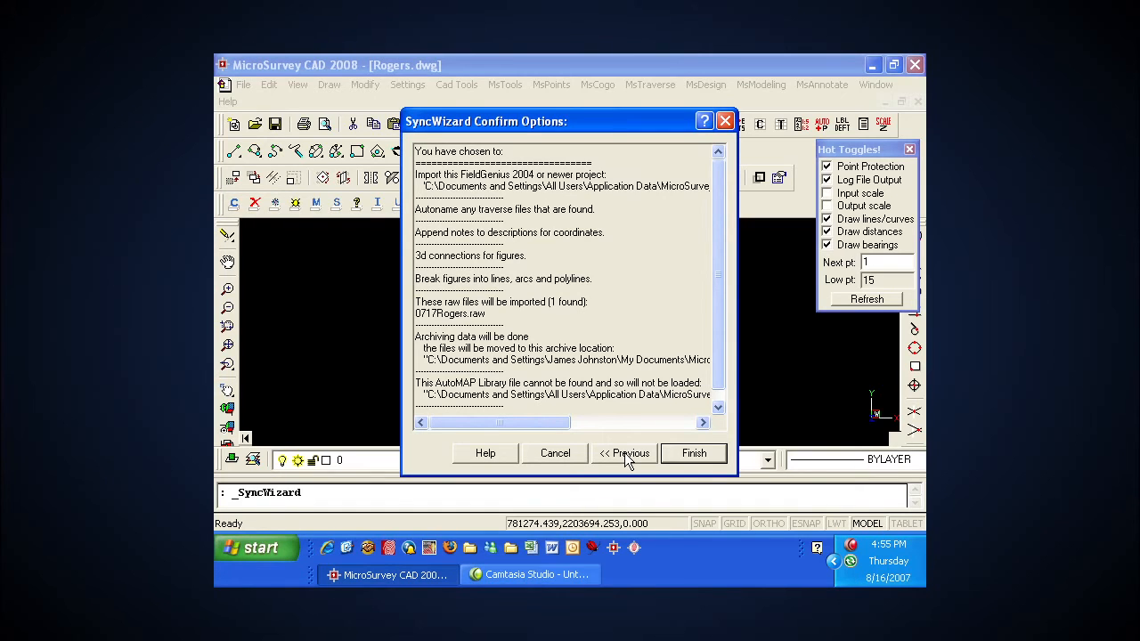
{"action": "left_click", "coordinate": [693, 453]}
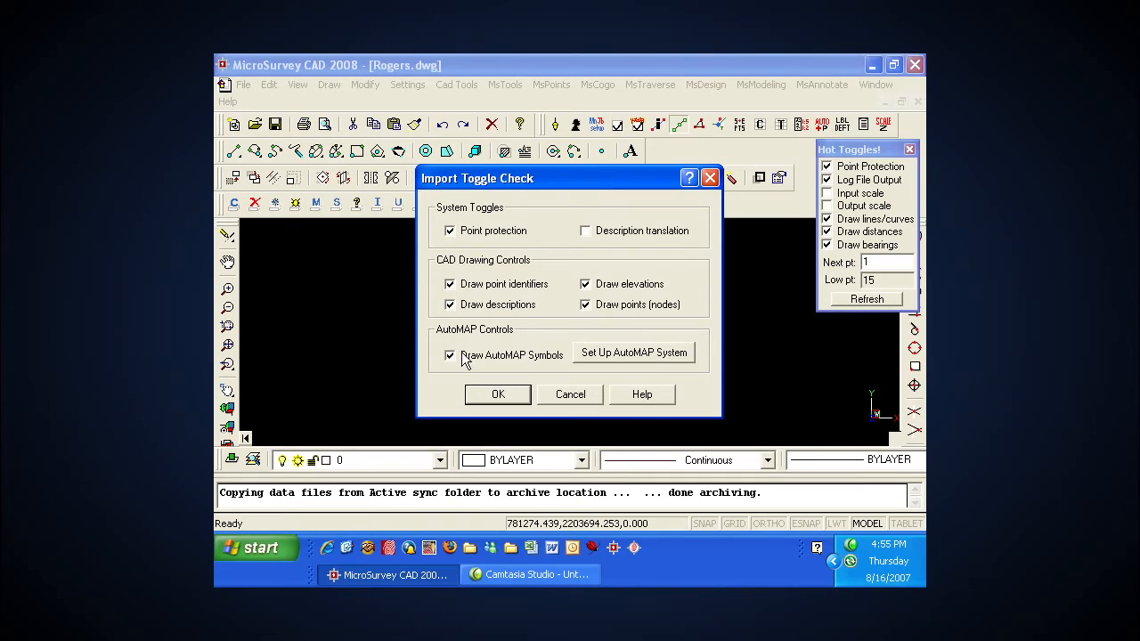
Step: Load mscad.csv as the AutoMAP library and accept the import toggles with point protection and AutoMAP symbols enabled
{"action": "left_click", "coordinate": [606, 352]}
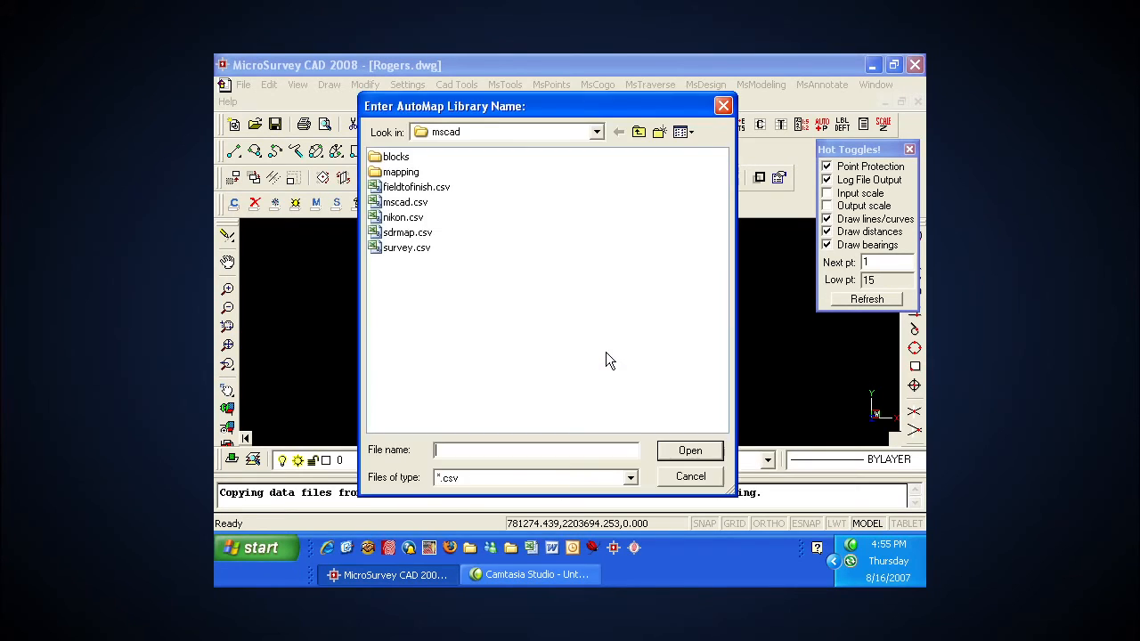
{"action": "left_click", "coordinate": [406, 203]}
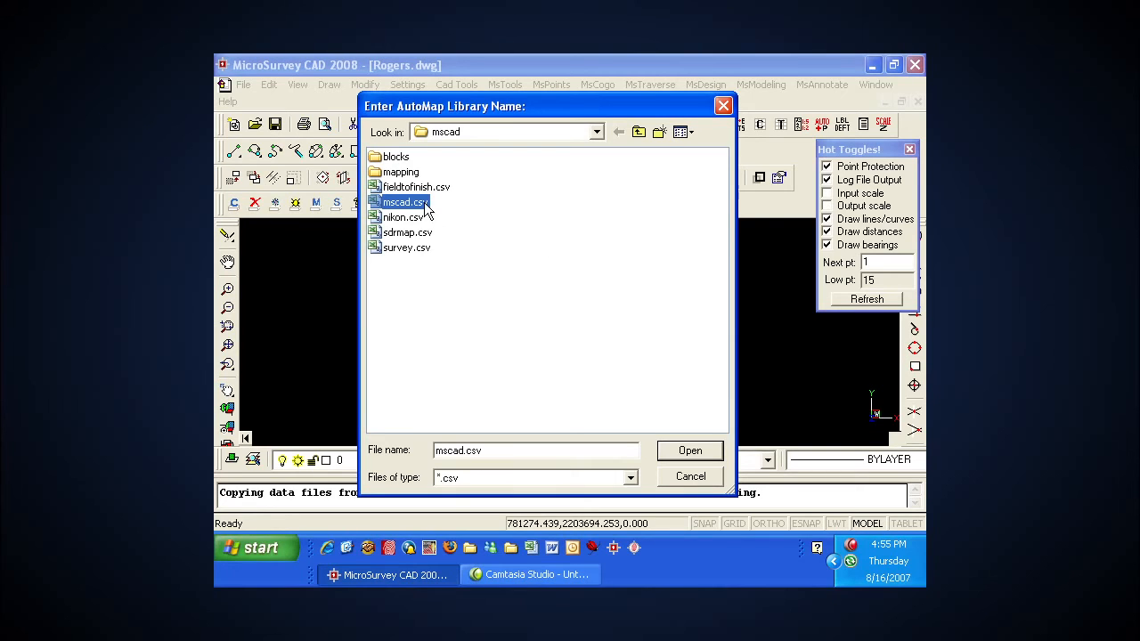
{"action": "left_click", "coordinate": [691, 451]}
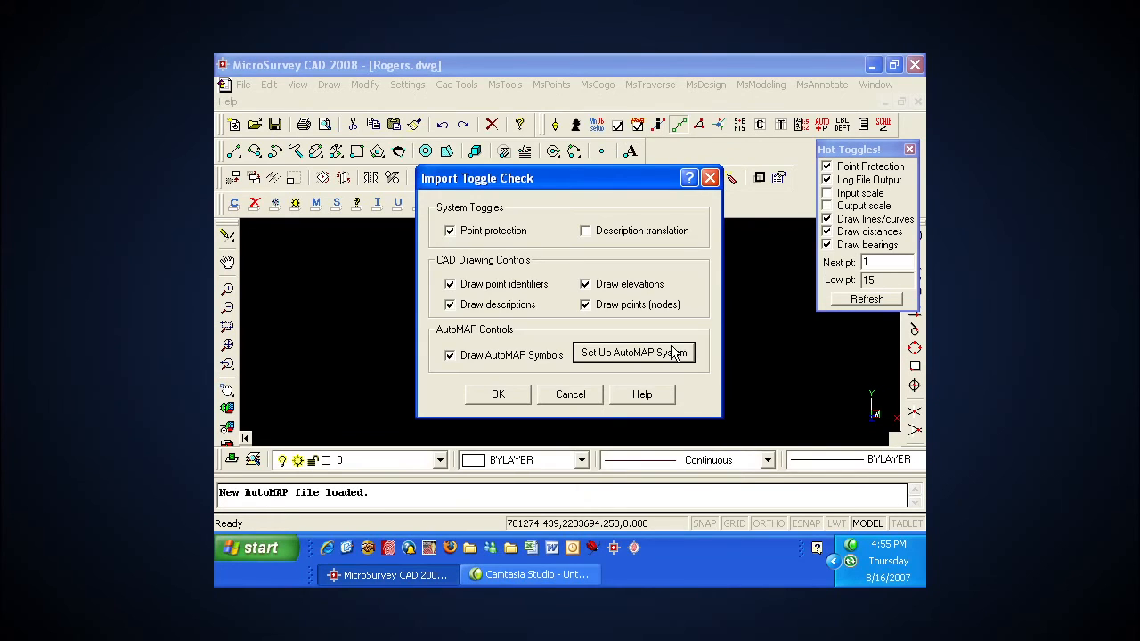
{"action": "left_click", "coordinate": [500, 397]}
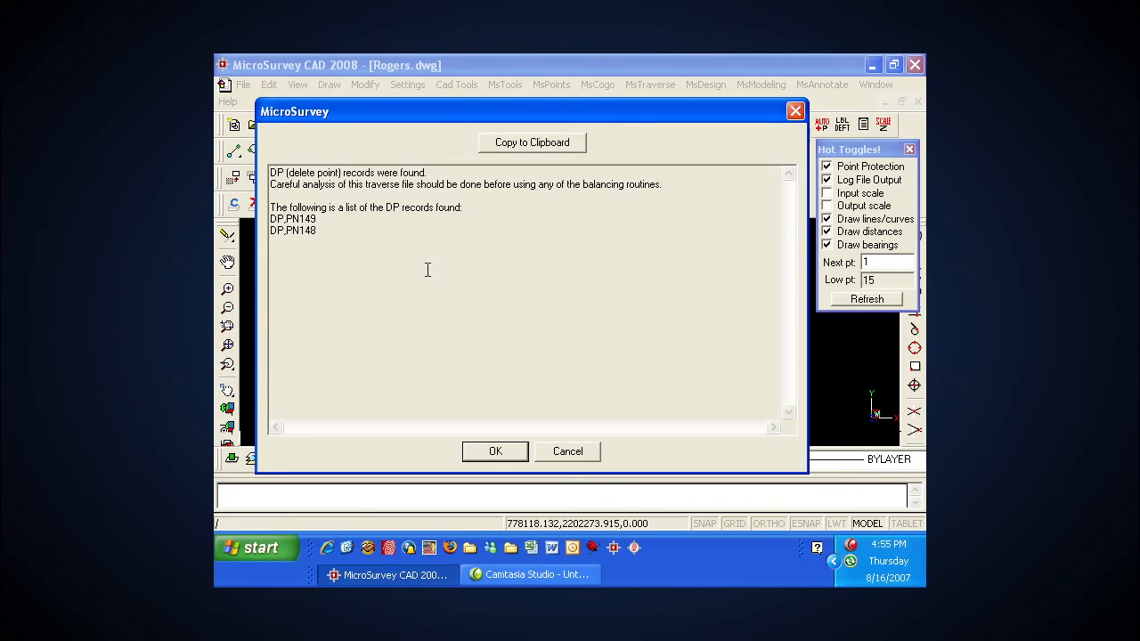
Step: Accept the report of deleted-point records to finish the import, and examine the imported points, descriptions and linework up close
{"action": "left_click", "coordinate": [515, 452]}
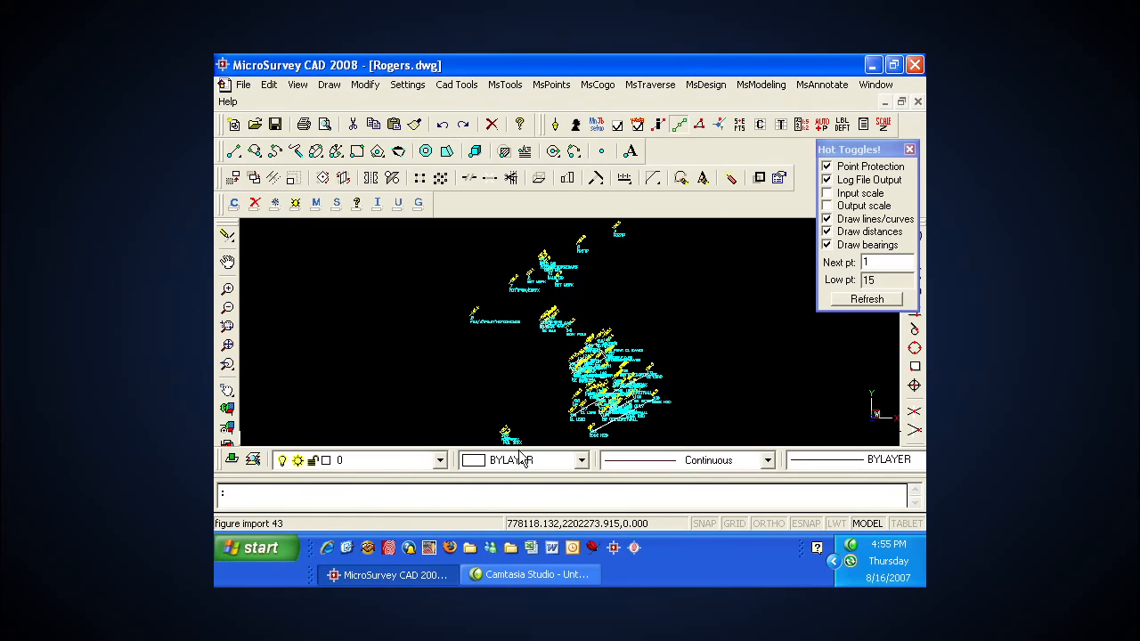
{"action": "scroll", "coordinate": [638, 412], "scroll_direction": "down", "scroll_amount": 3}
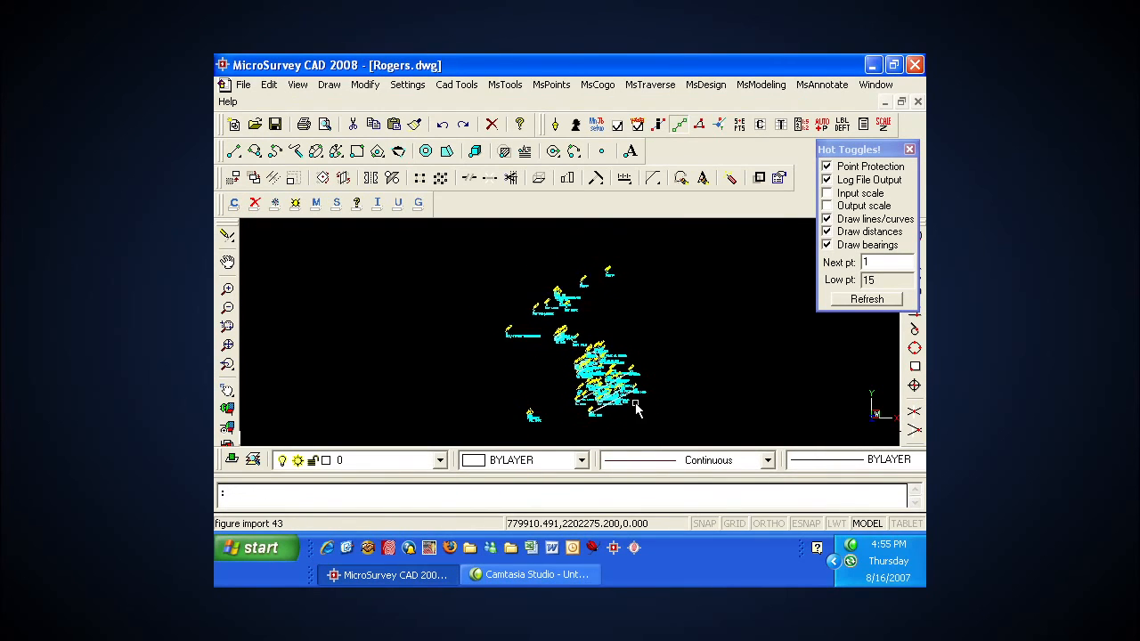
{"action": "scroll", "coordinate": [591, 389], "scroll_direction": "up", "scroll_amount": 3}
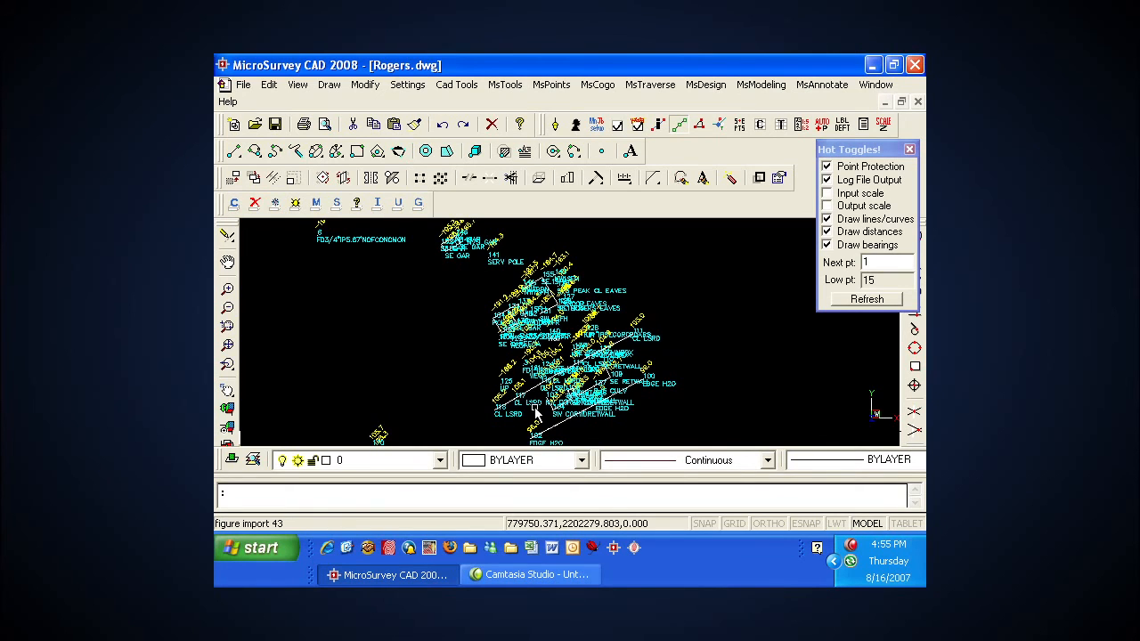
{"action": "scroll", "coordinate": [513, 417], "scroll_direction": "up", "scroll_amount": 5}
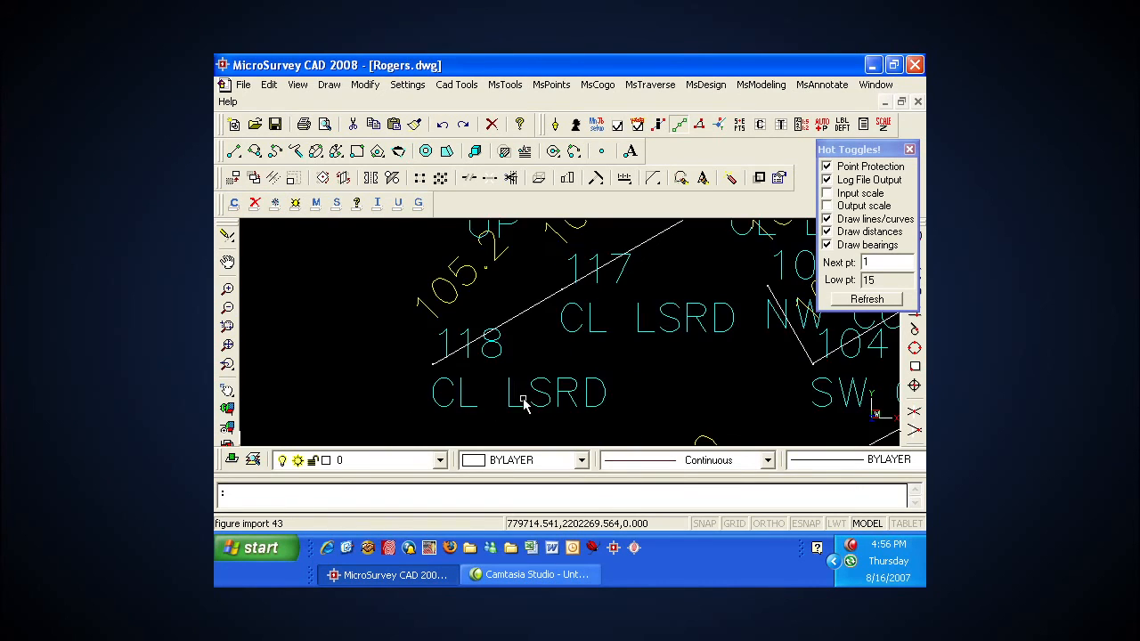
{"action": "scroll", "coordinate": [593, 334], "scroll_direction": "down", "scroll_amount": 5}
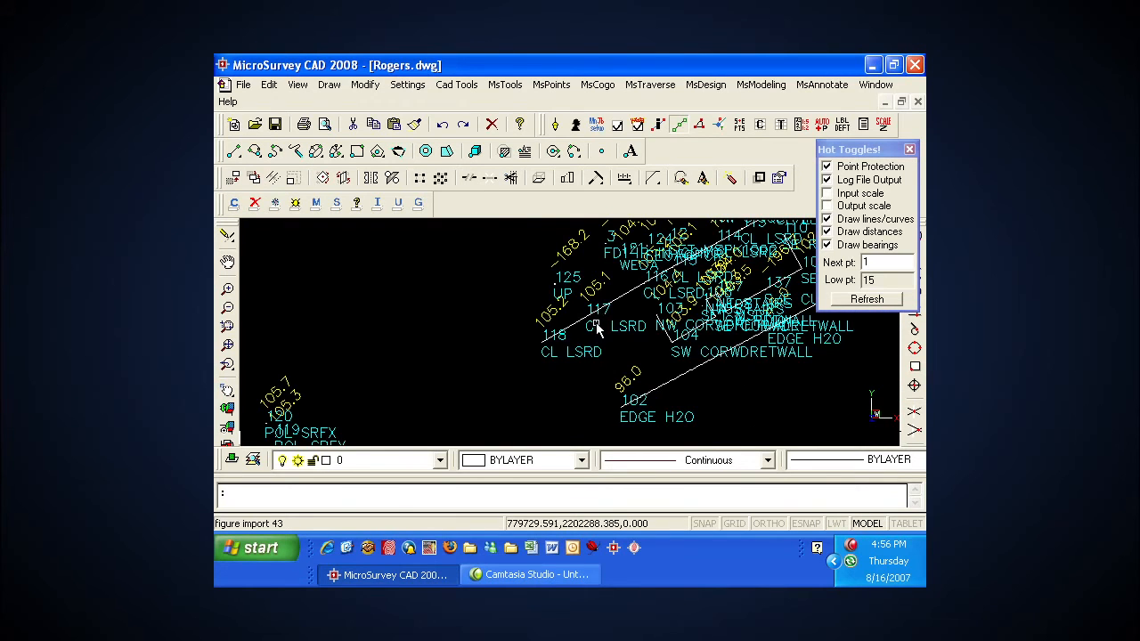
{"action": "middle_click_drag", "start_coordinate": [686, 345], "coordinate": [645, 394]}
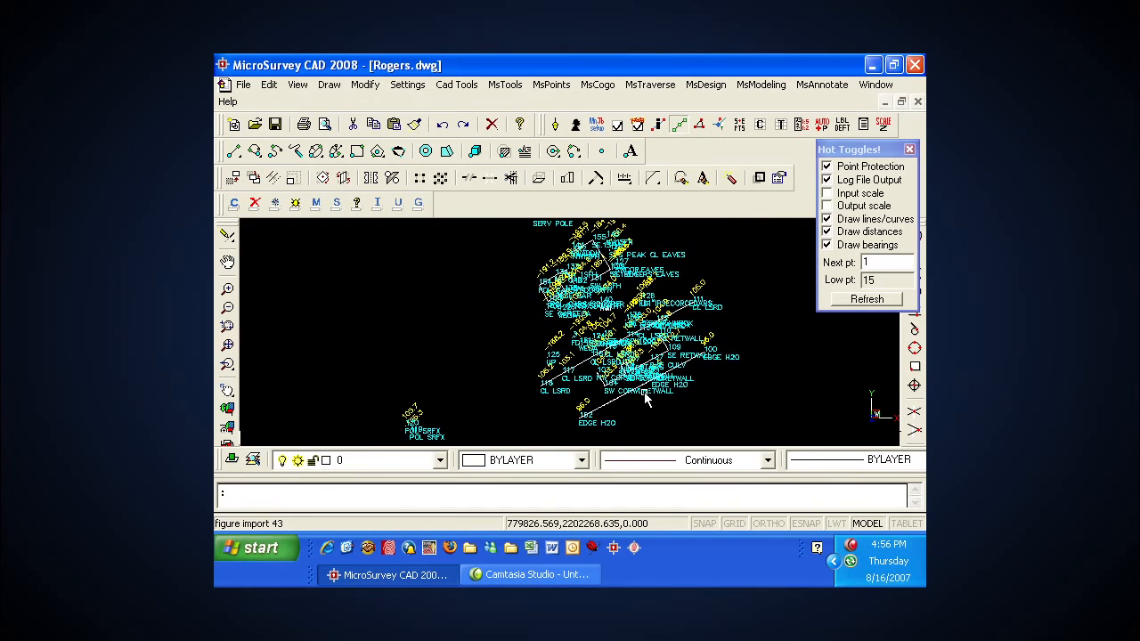
{"action": "scroll", "coordinate": [645, 394], "scroll_direction": "down", "scroll_amount": 2}
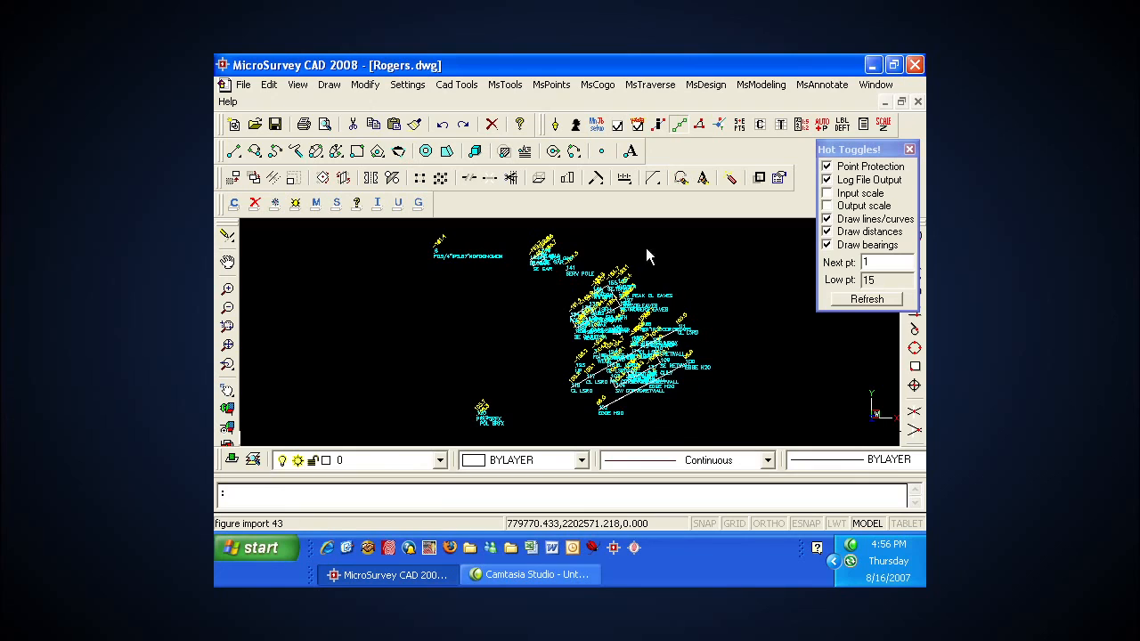
Step: Save the Rogers.dwg drawing with the imported survey data
{"action": "left_click", "coordinate": [248, 84]}
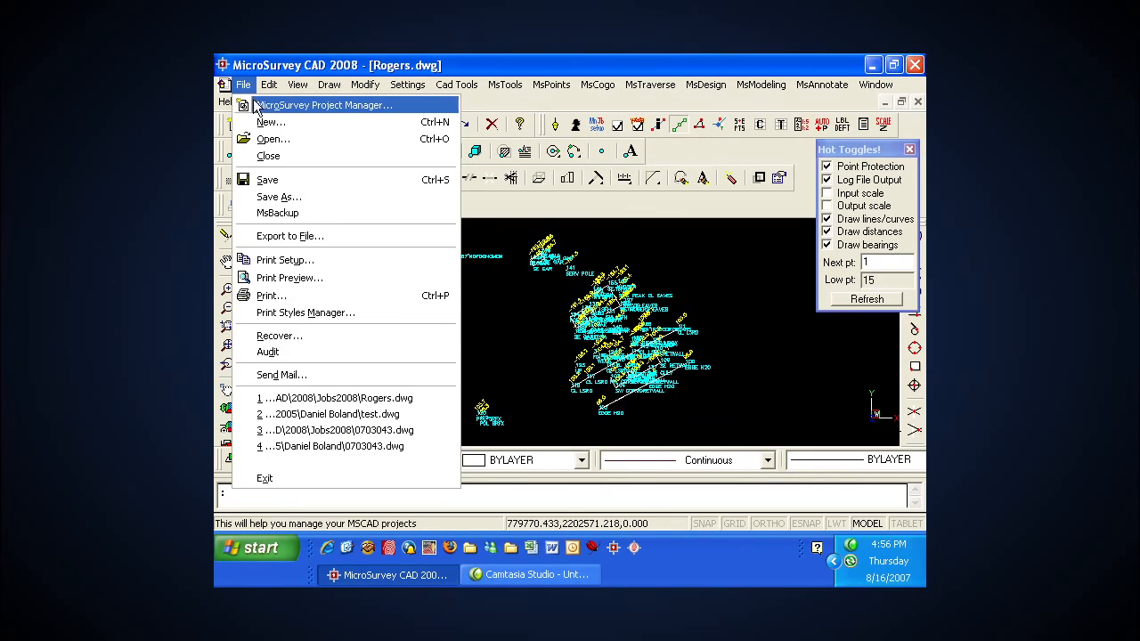
{"action": "left_click", "coordinate": [271, 181]}
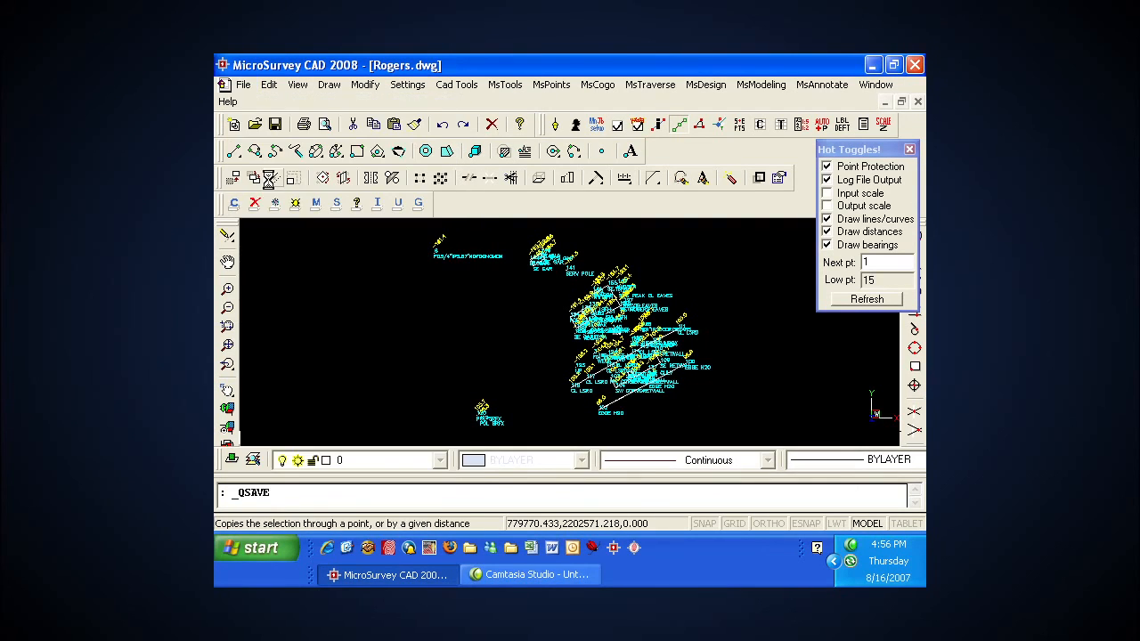